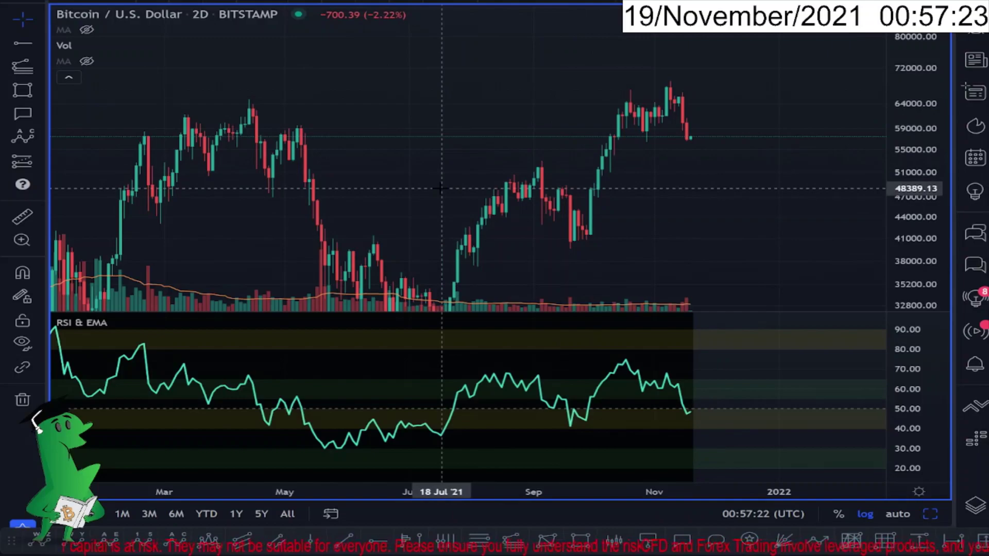
Step: Switch to the YouTube video from 8 October and highlight "15 of November is a key date" in its title
{"action": "mouse_move", "coordinate": [531, 551]}
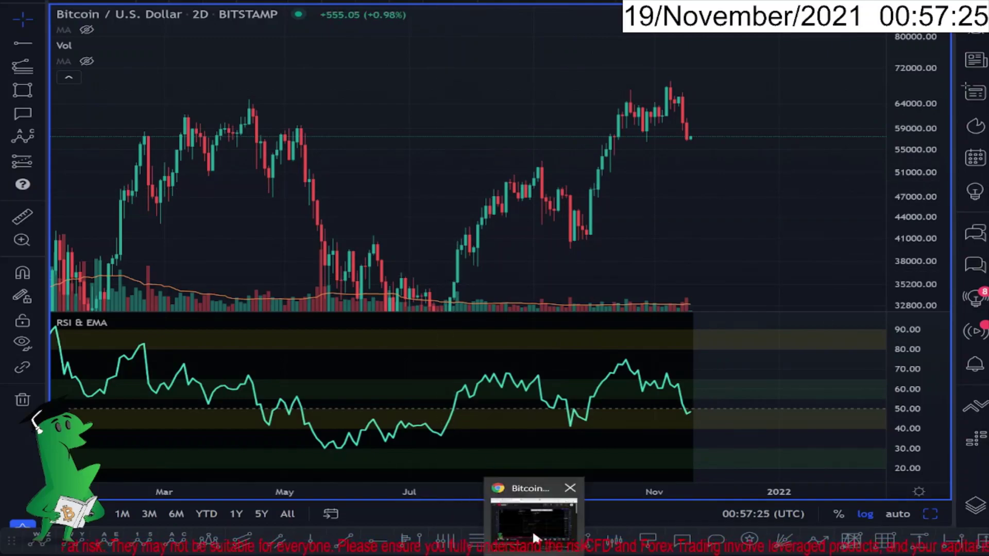
{"action": "left_click", "coordinate": [534, 510]}
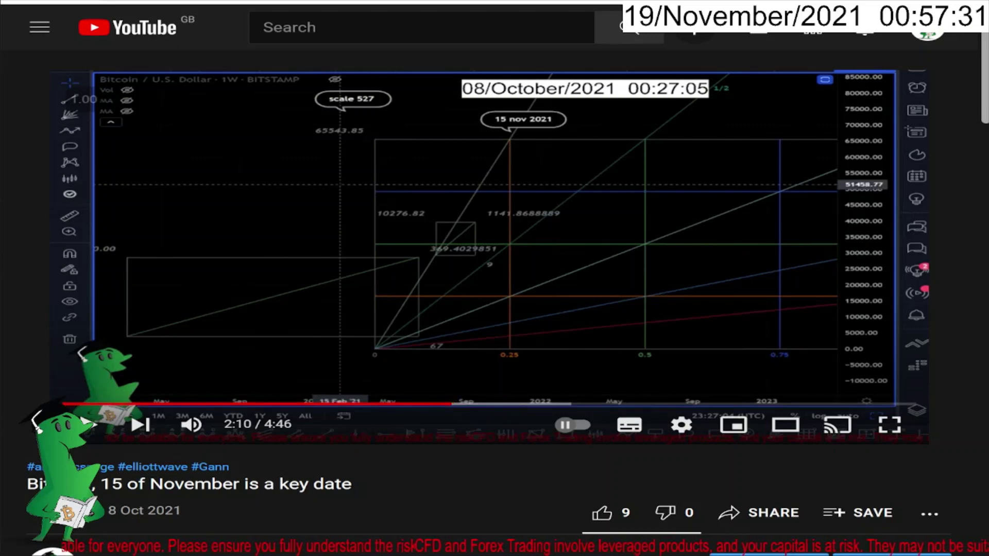
{"action": "left_click_drag", "start_coordinate": [341, 484], "coordinate": [92, 485]}
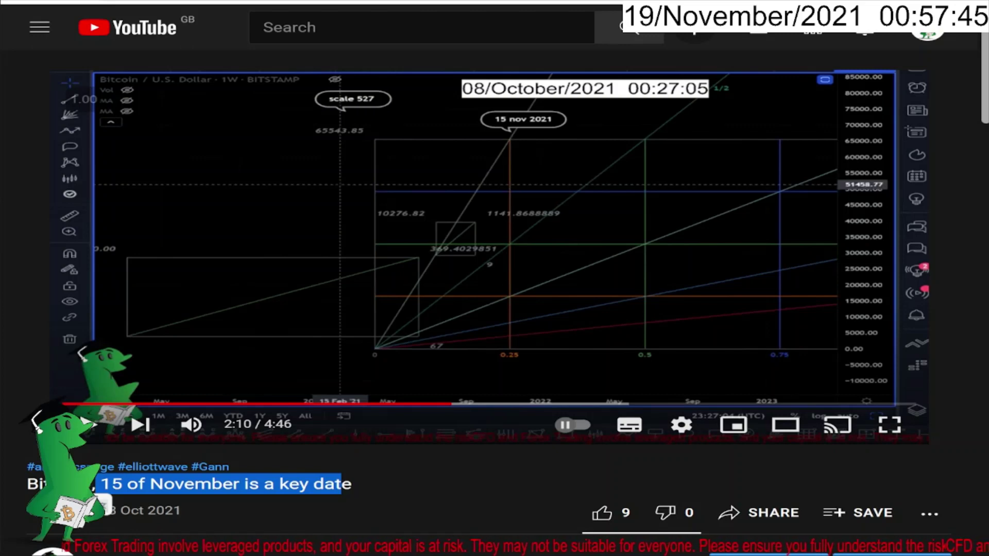
Step: Return to the TradingView chart, set it to the weekly interval and inspect the candle of 15 Nov '21
{"action": "key", "text": "alt+Tab"}
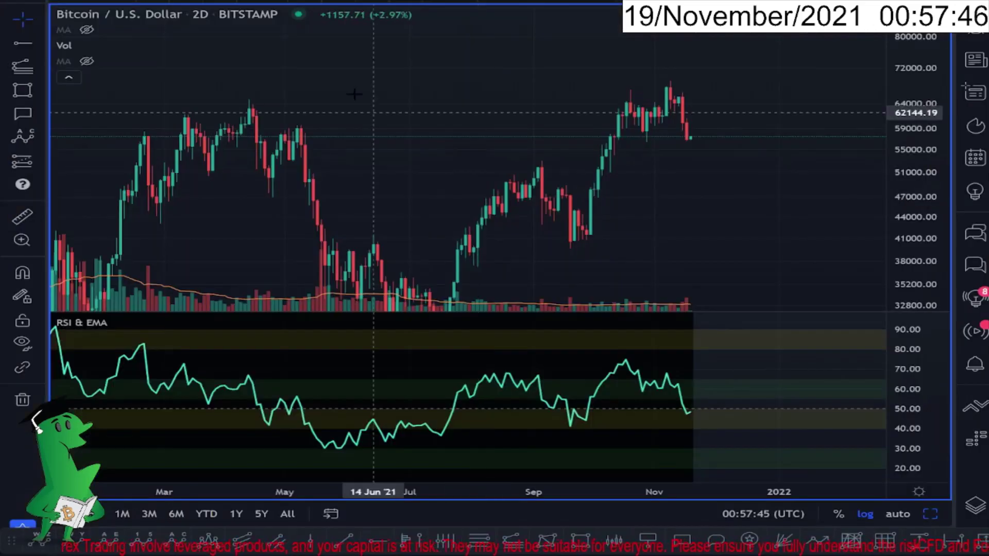
{"action": "left_click", "coordinate": [156, 1]}
{"action": "left_click", "coordinate": [189, 463]}
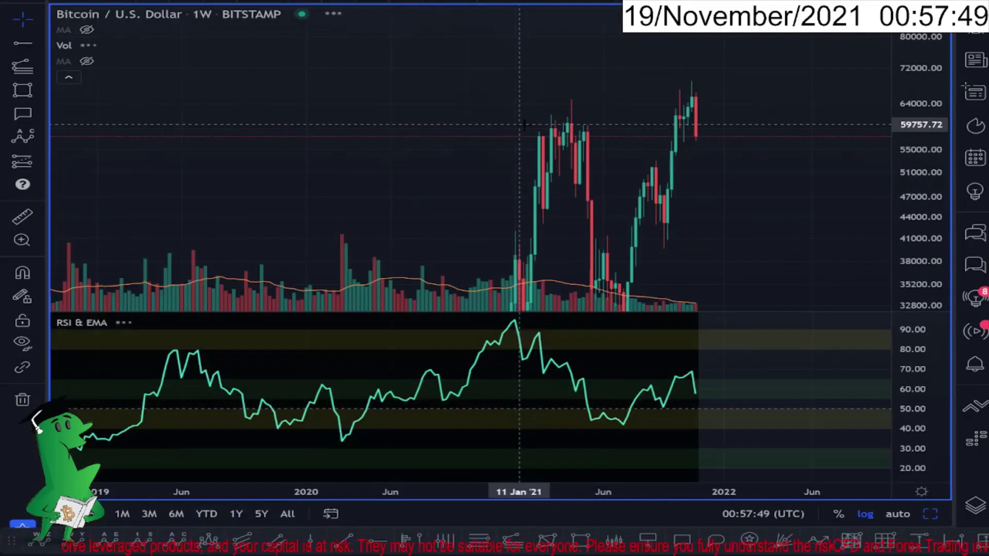
{"action": "scroll", "coordinate": [599, 211], "scroll_direction": "up", "scroll_amount": 5}
{"action": "left_click_drag", "start_coordinate": [600, 211], "coordinate": [798, 203]}
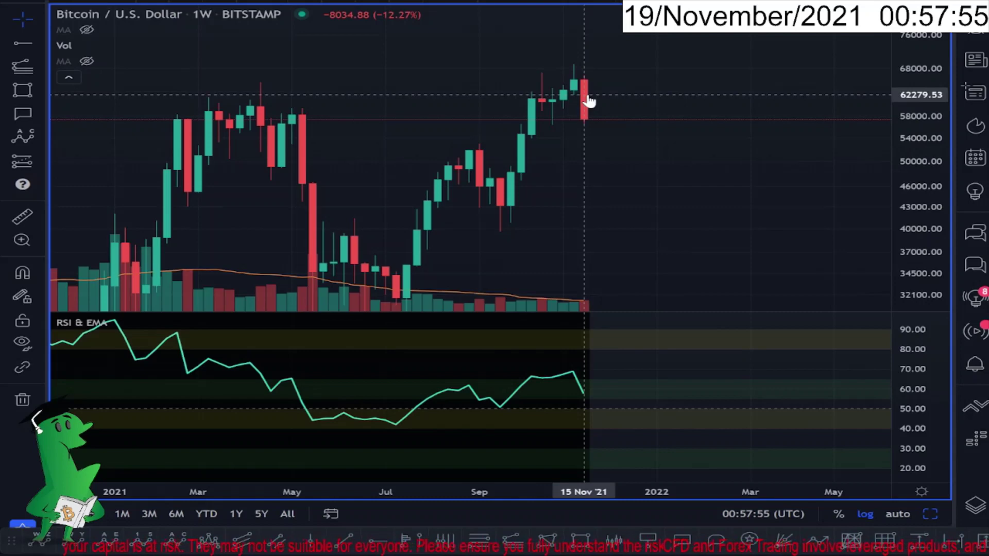
Step: Maximize the annotated weekly Bitcoin chart instead of the RSI chart and revisit the YouTube video briefly
{"action": "left_click", "coordinate": [932, 514]}
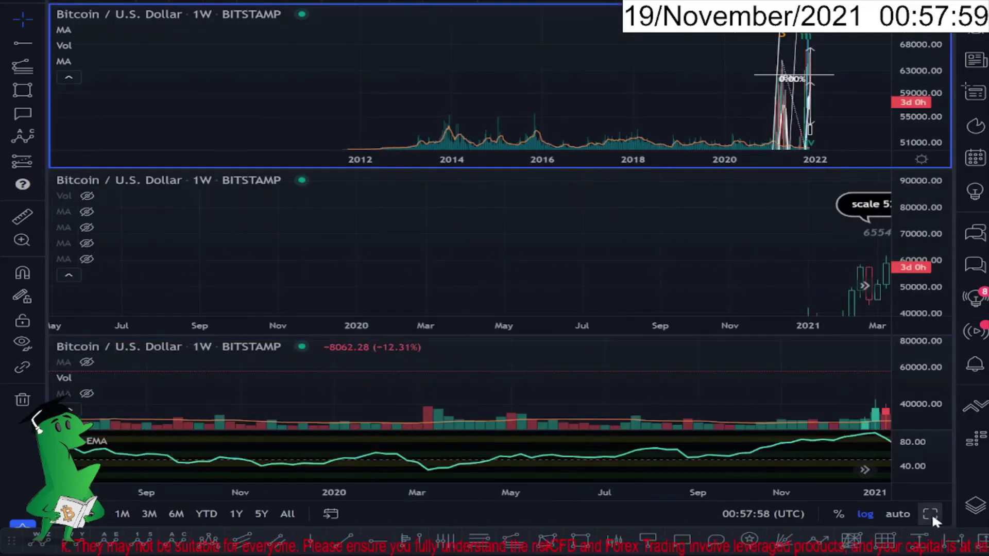
{"action": "left_click", "coordinate": [932, 514]}
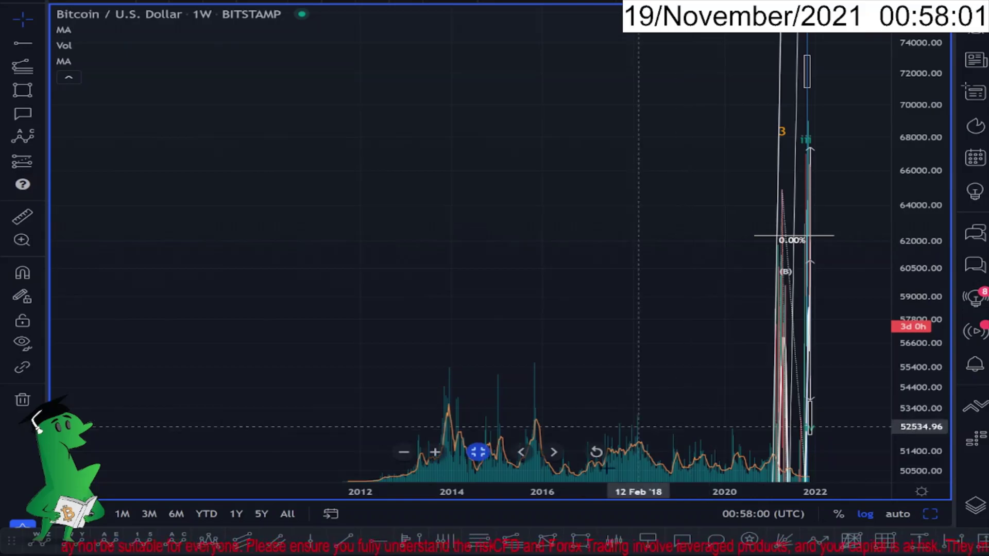
{"action": "left_click", "coordinate": [543, 555]}
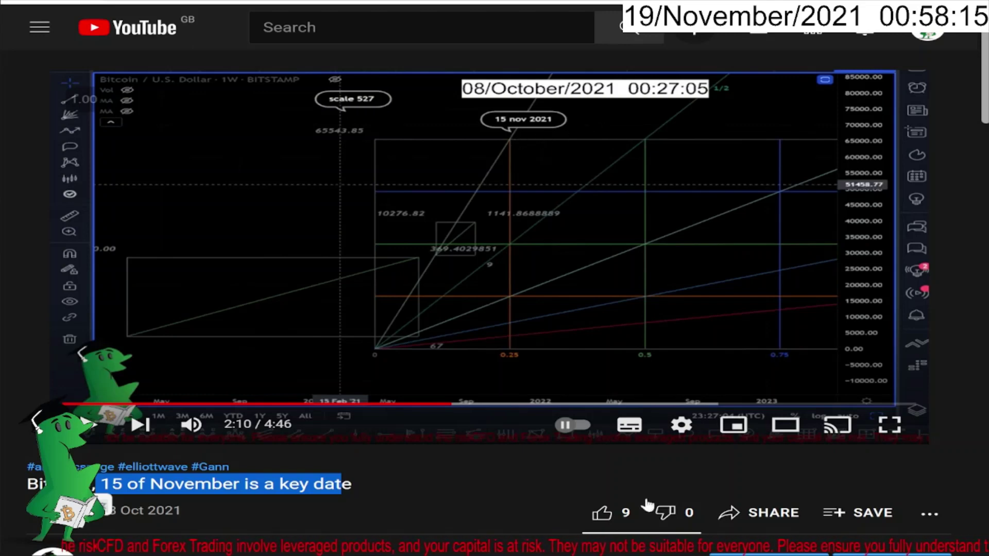
{"action": "key", "text": "alt+Tab"}
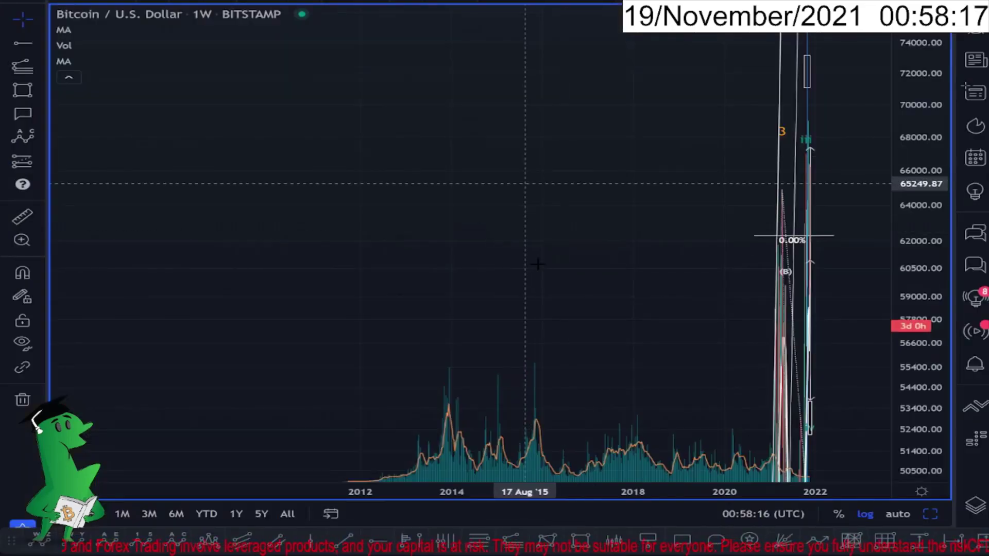
Step: Set the annotated Bitcoin chart to the 8-hour interval, showing the October and November waves
{"action": "scroll", "coordinate": [551, 262], "scroll_direction": "up", "scroll_amount": 10}
{"action": "left_click_drag", "start_coordinate": [922, 98], "coordinate": [923, 299]}
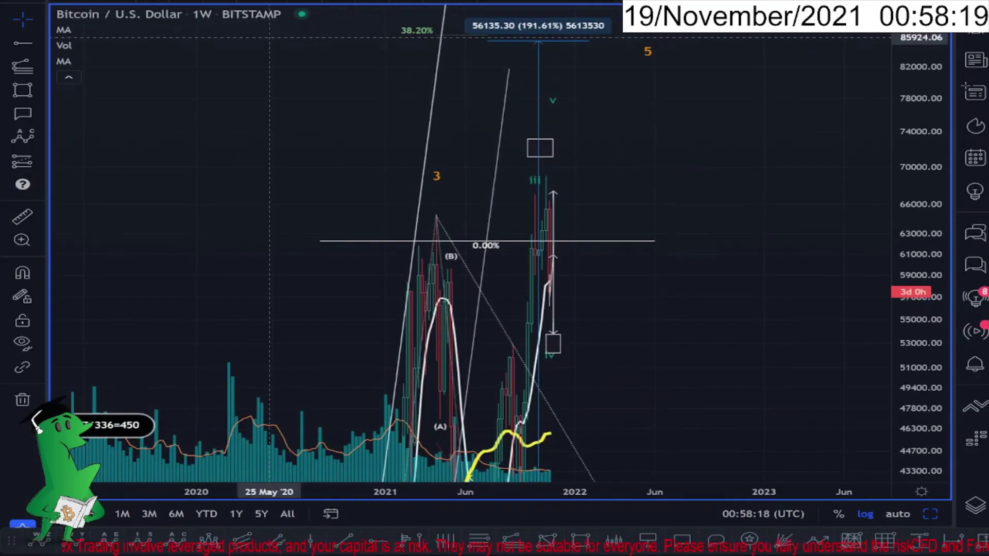
{"action": "left_click", "coordinate": [154, 2]}
{"action": "left_click", "coordinate": [188, 375]}
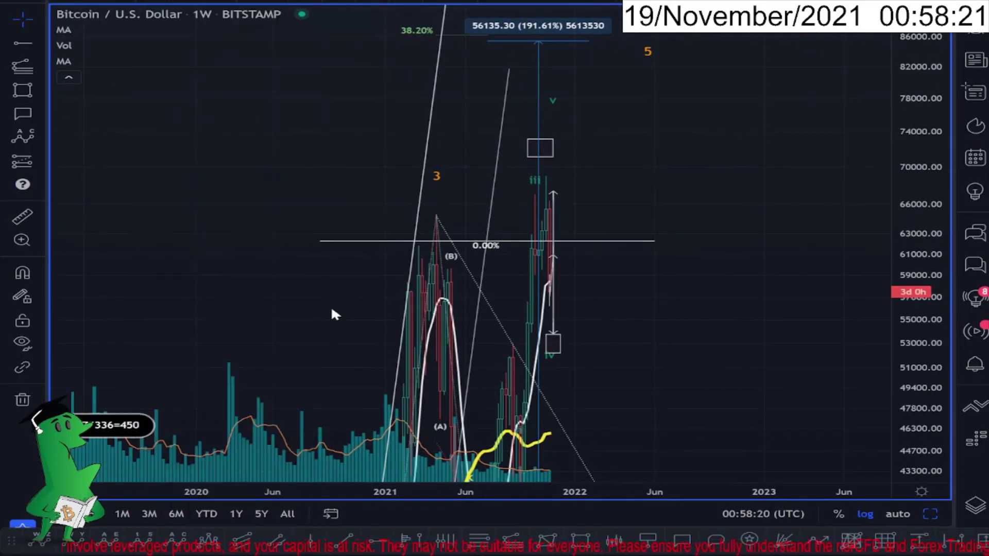
{"action": "left_click_drag", "start_coordinate": [912, 112], "coordinate": [898, 185]}
{"action": "scroll", "coordinate": [867, 199], "scroll_direction": "down", "scroll_amount": 5}
{"action": "left_click_drag", "start_coordinate": [778, 210], "coordinate": [771, 134]}
{"action": "scroll", "coordinate": [730, 237], "scroll_direction": "up", "scroll_amount": 5}
{"action": "left_click_drag", "start_coordinate": [902, 230], "coordinate": [902, 202]}
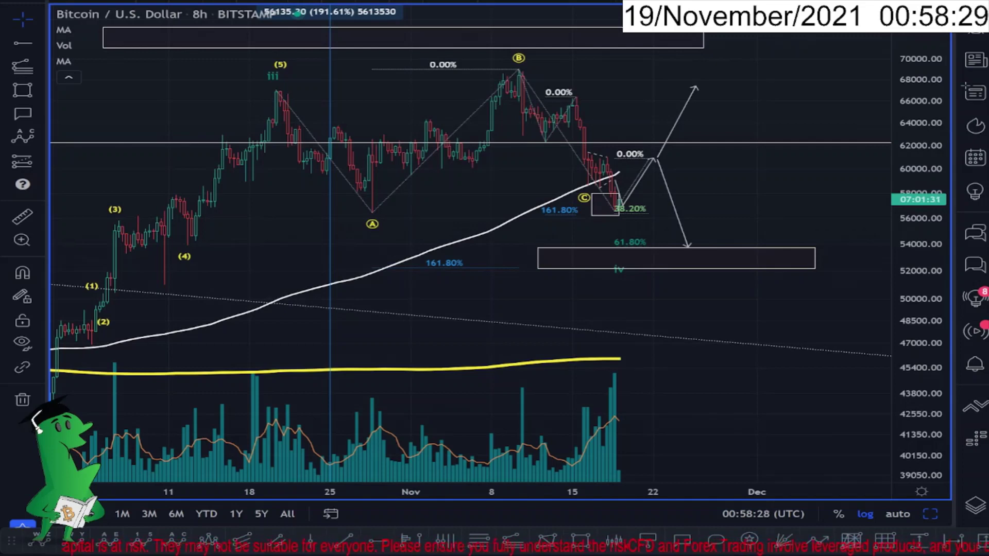
Step: Trace the A-B-C correction from the wave iii top to the 61.80% level with the screen pen and erase it
{"action": "left_click_drag", "start_coordinate": [988, 92], "coordinate": [908, 92]}
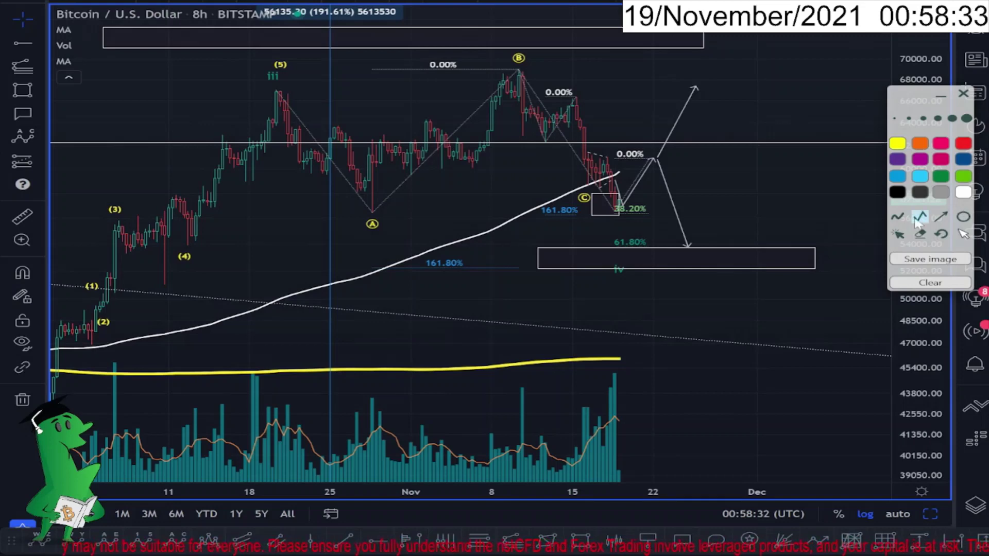
{"action": "mouse_move", "coordinate": [282, 97]}
{"action": "left_mouse_down"}
{"action": "mouse_move", "coordinate": [367, 225]}
{"action": "mouse_move", "coordinate": [519, 71]}
{"action": "mouse_move", "coordinate": [637, 252]}
{"action": "left_mouse_up"}
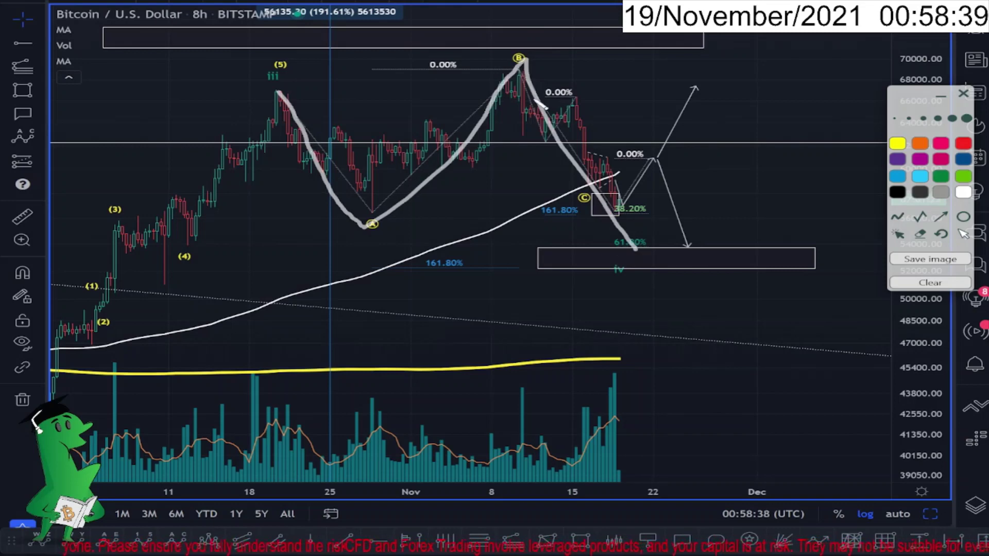
{"action": "left_click", "coordinate": [933, 283]}
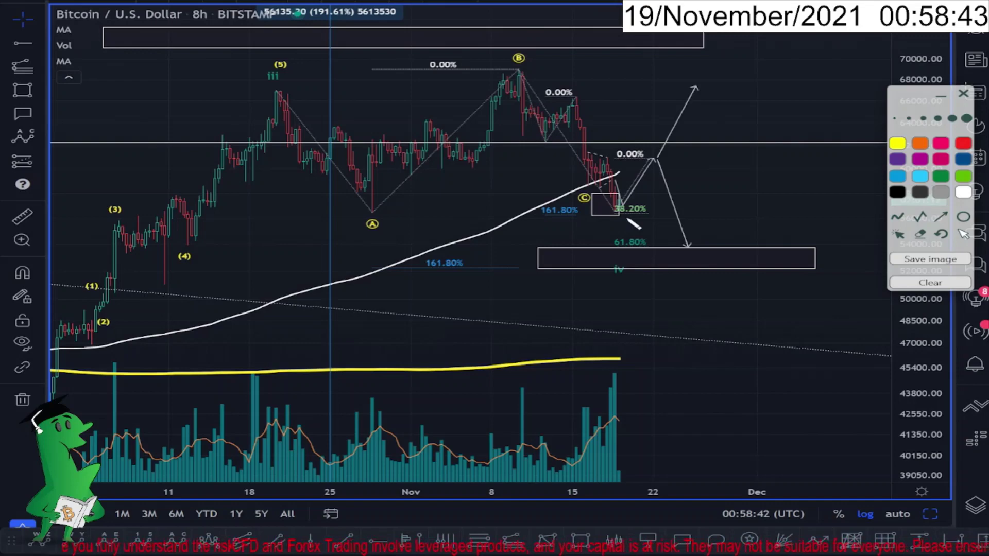
{"action": "left_click", "coordinate": [964, 234]}
Step: Trace the decline from point B to the small box at the 38.20% level with the screen pen and erase it
{"action": "scroll", "coordinate": [534, 215], "scroll_direction": "up", "scroll_amount": 8}
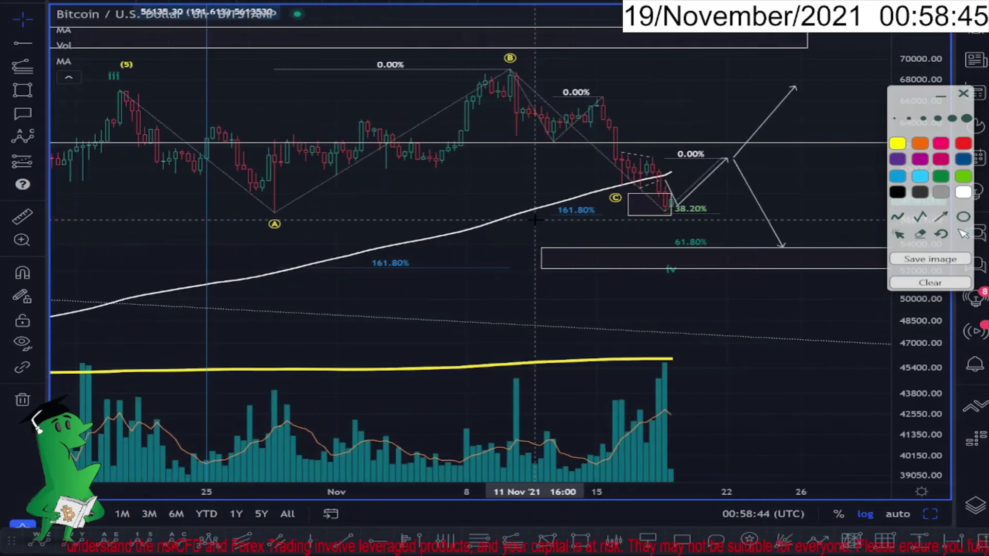
{"action": "left_click_drag", "start_coordinate": [491, 198], "coordinate": [298, 233]}
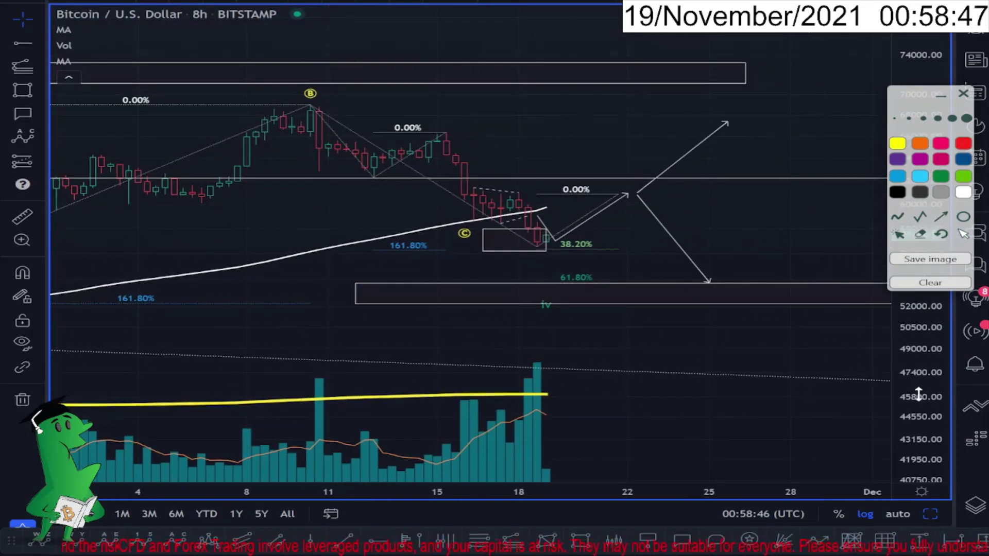
{"action": "left_click_drag", "start_coordinate": [918, 393], "coordinate": [910, 232]}
{"action": "left_click_drag", "start_coordinate": [728, 175], "coordinate": [713, 271]}
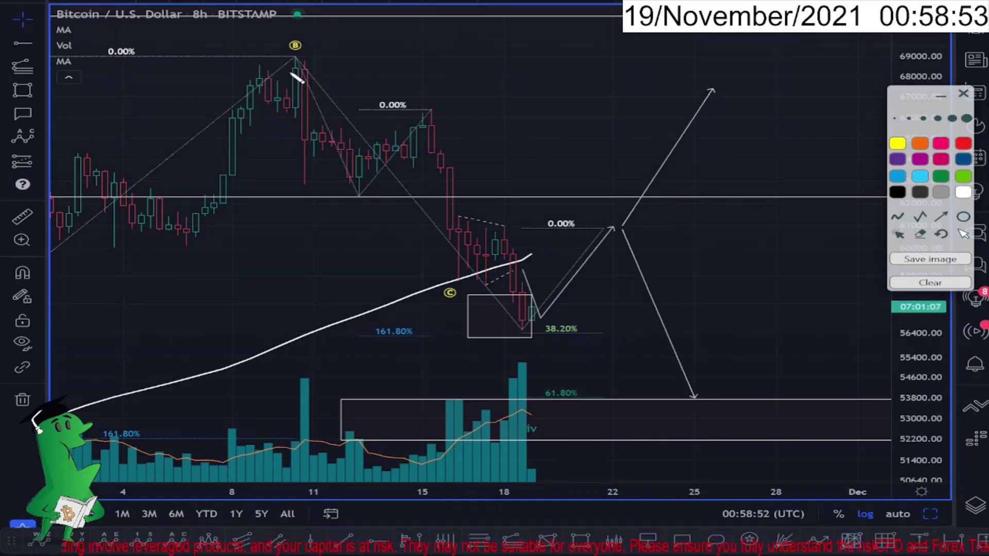
{"action": "mouse_move", "coordinate": [287, 56]}
{"action": "left_mouse_down"}
{"action": "mouse_move", "coordinate": [311, 87]}
{"action": "mouse_move", "coordinate": [351, 188]}
{"action": "mouse_move", "coordinate": [421, 124]}
{"action": "mouse_move", "coordinate": [437, 206]}
{"action": "mouse_move", "coordinate": [530, 336]}
{"action": "left_mouse_up"}
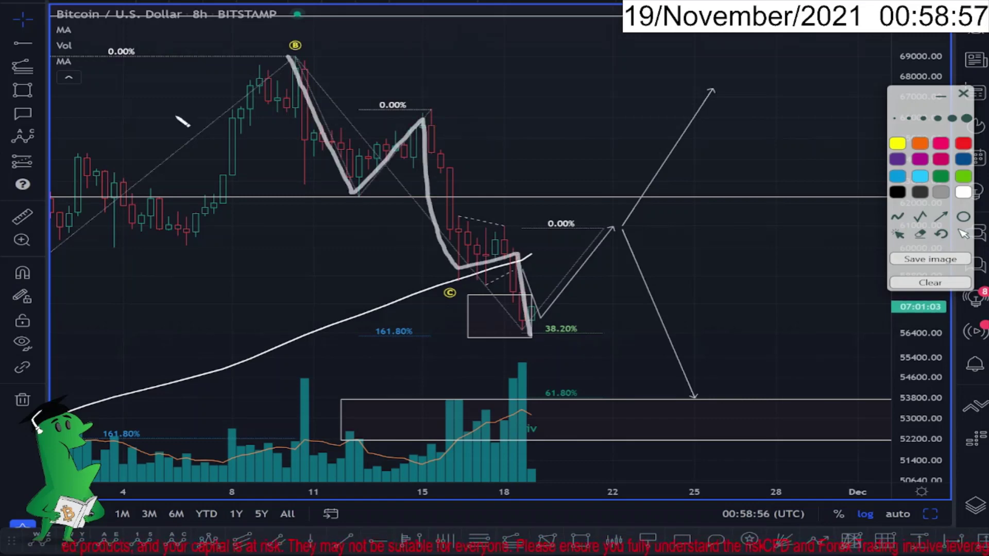
{"action": "left_click", "coordinate": [899, 286]}
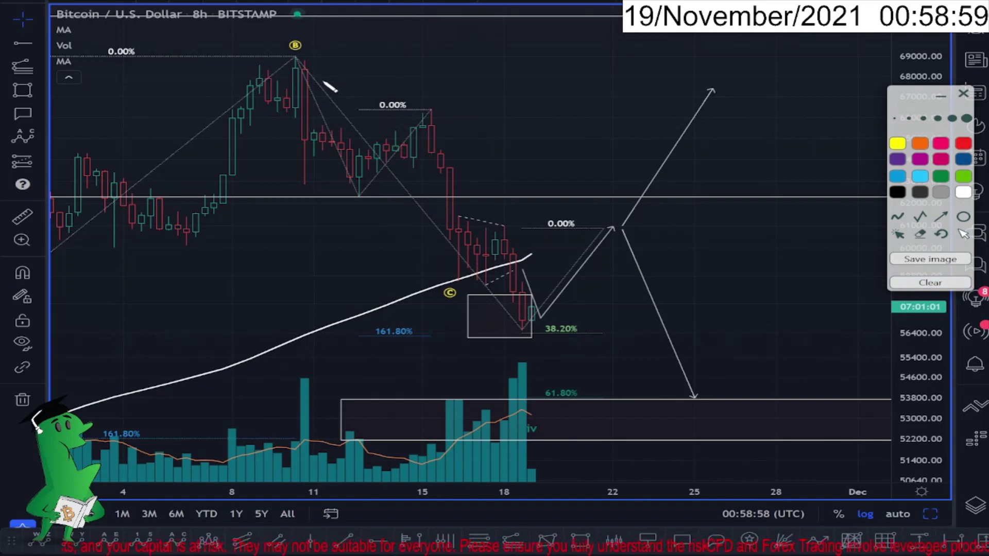
Step: Sketch the decline from B, the expected rebound and the second drop to the 53800 zone, and clear the sketch
{"action": "mouse_move", "coordinate": [287, 57]}
{"action": "left_mouse_down"}
{"action": "mouse_move", "coordinate": [355, 191]}
{"action": "mouse_move", "coordinate": [433, 116]}
{"action": "mouse_move", "coordinate": [446, 256]}
{"action": "mouse_move", "coordinate": [516, 297]}
{"action": "mouse_move", "coordinate": [536, 358]}
{"action": "mouse_move", "coordinate": [580, 278]}
{"action": "mouse_move", "coordinate": [616, 252]}
{"action": "left_mouse_up"}
{"action": "mouse_move", "coordinate": [662, 274]}
{"action": "left_mouse_down"}
{"action": "mouse_move", "coordinate": [691, 397]}
{"action": "mouse_move", "coordinate": [705, 395]}
{"action": "left_mouse_up"}
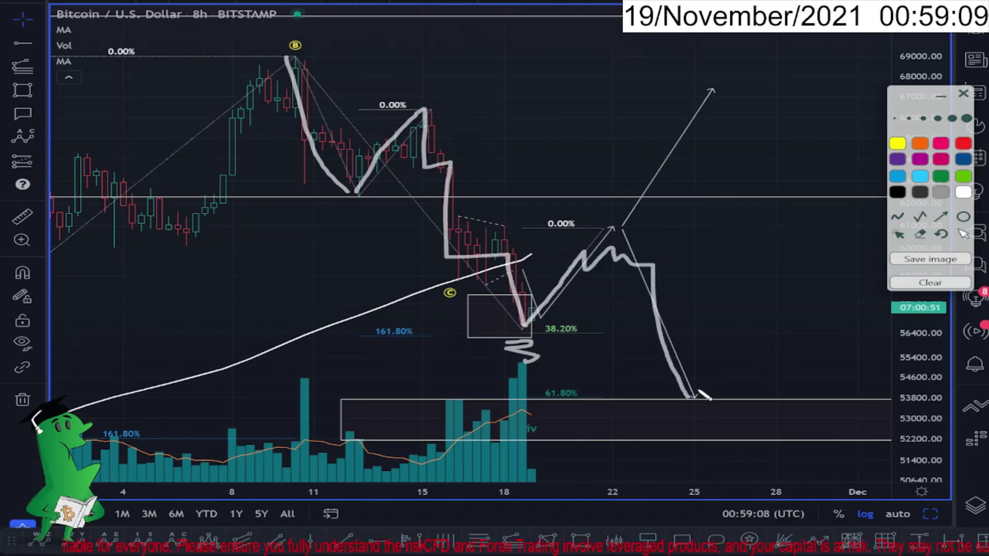
{"action": "left_click", "coordinate": [920, 288]}
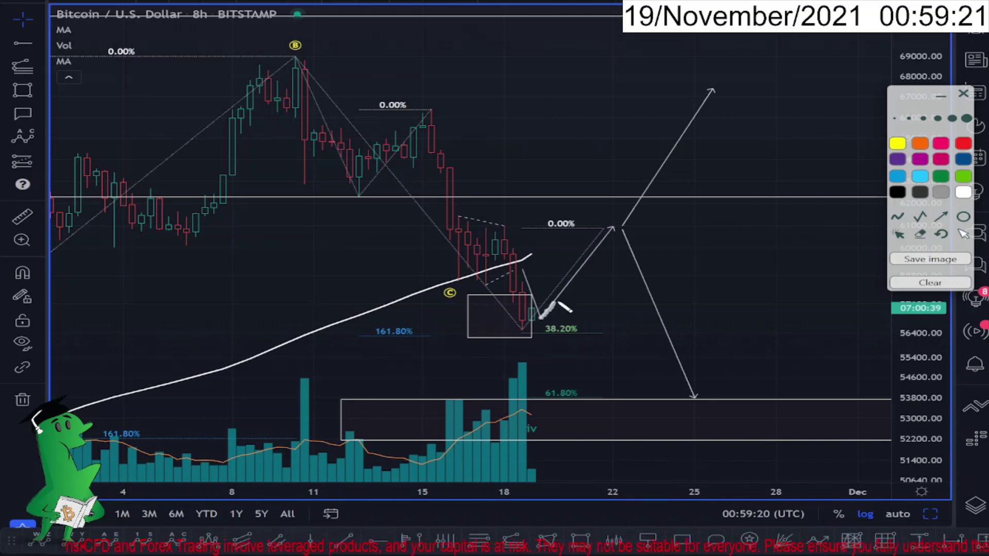
Step: Sketch the rebound to the 61000 resistance, both projected paths and a circle around 52200–53800, and clear everything and close the pen palette
{"action": "left_click_drag", "start_coordinate": [559, 304], "coordinate": [604, 239]}
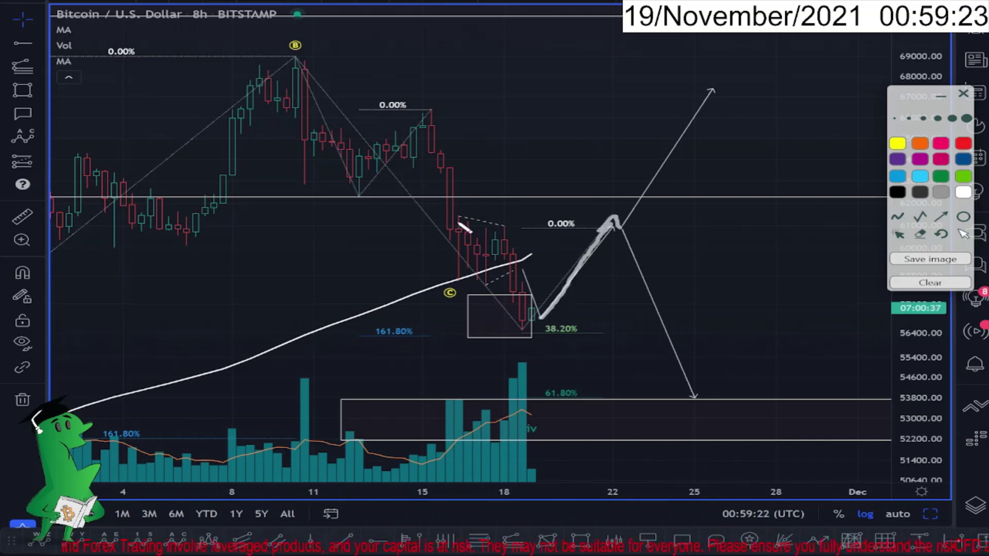
{"action": "mouse_move", "coordinate": [433, 218]}
{"action": "left_mouse_down"}
{"action": "mouse_move", "coordinate": [664, 222]}
{"action": "mouse_move", "coordinate": [622, 243]}
{"action": "mouse_move", "coordinate": [422, 233]}
{"action": "mouse_move", "coordinate": [422, 221]}
{"action": "mouse_move", "coordinate": [703, 240]}
{"action": "mouse_move", "coordinate": [616, 233]}
{"action": "mouse_move", "coordinate": [625, 229]}
{"action": "left_mouse_up"}
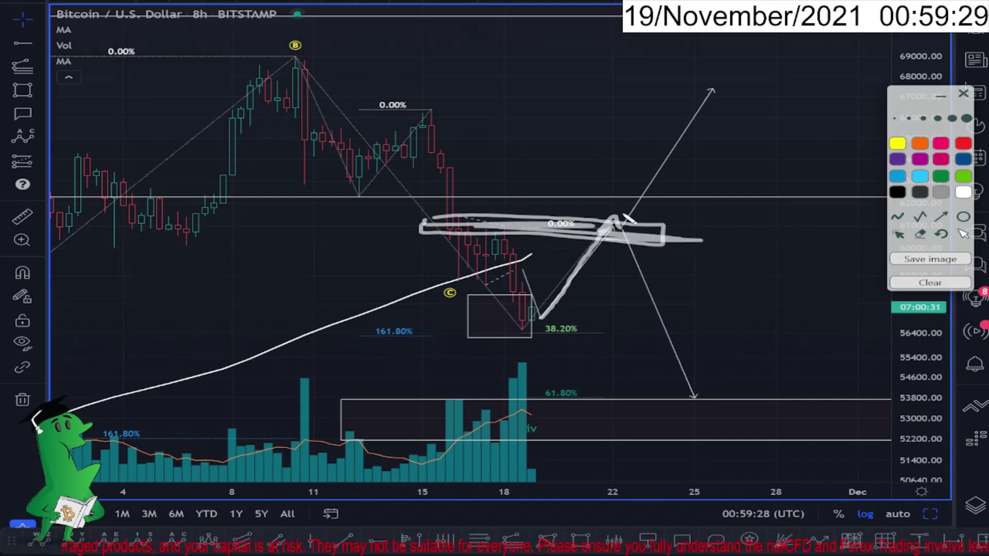
{"action": "mouse_move", "coordinate": [628, 233]}
{"action": "left_mouse_down"}
{"action": "mouse_move", "coordinate": [664, 278]}
{"action": "mouse_move", "coordinate": [694, 410]}
{"action": "mouse_move", "coordinate": [721, 397]}
{"action": "left_mouse_up"}
{"action": "mouse_move", "coordinate": [923, 388]}
{"action": "left_mouse_down"}
{"action": "mouse_move", "coordinate": [899, 452]}
{"action": "mouse_move", "coordinate": [947, 394]}
{"action": "mouse_move", "coordinate": [917, 383]}
{"action": "left_mouse_up"}
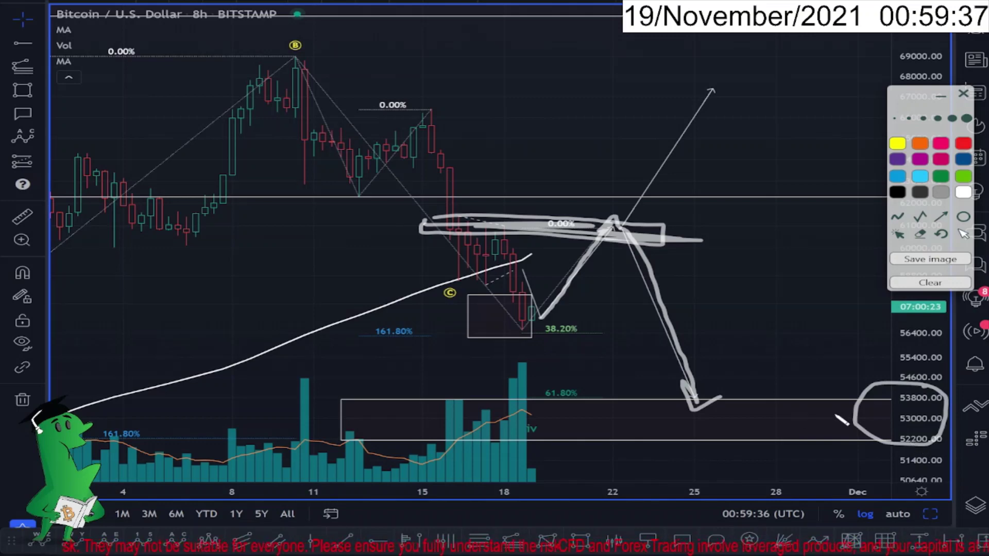
{"action": "mouse_move", "coordinate": [626, 231]}
{"action": "left_mouse_down"}
{"action": "mouse_move", "coordinate": [669, 172]}
{"action": "mouse_move", "coordinate": [716, 36]}
{"action": "left_mouse_up"}
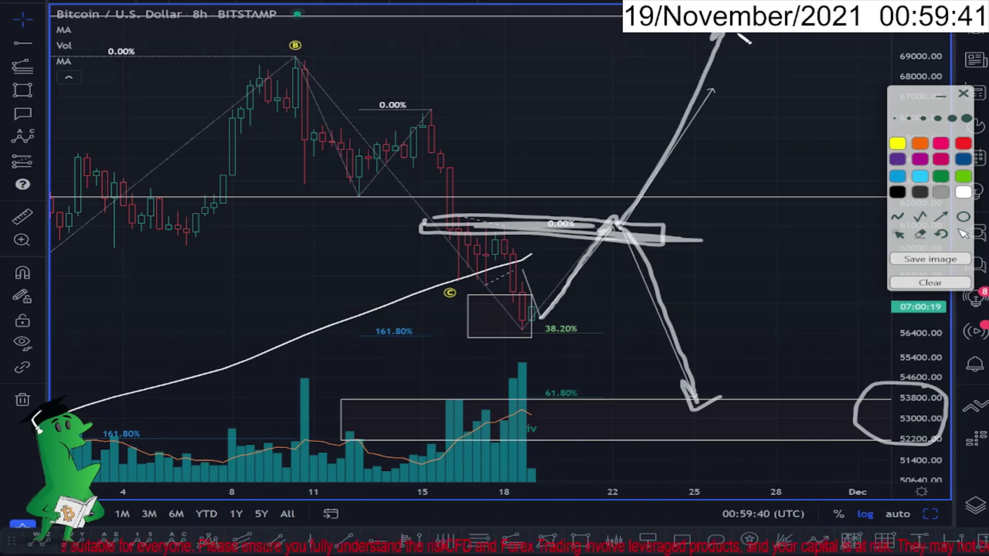
{"action": "left_click", "coordinate": [932, 284]}
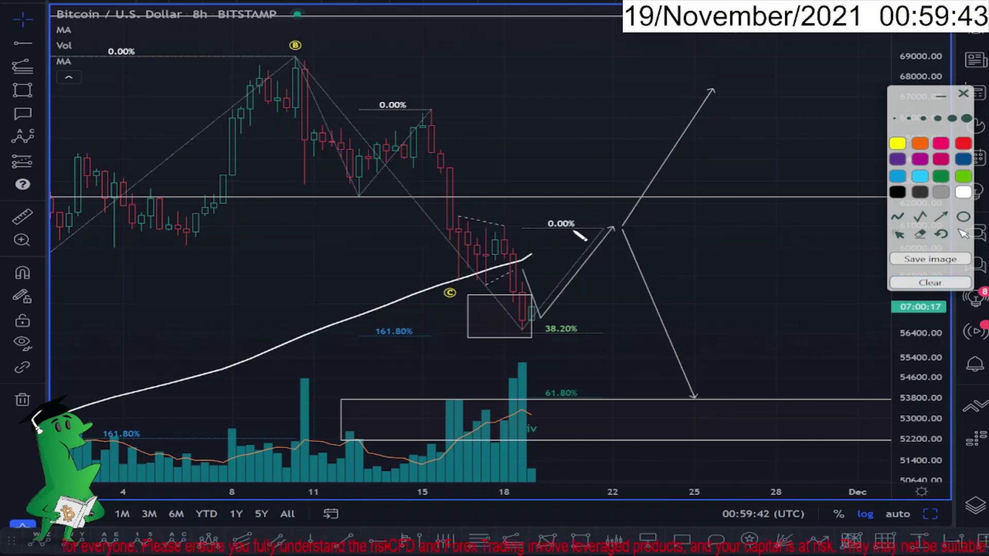
{"action": "left_click", "coordinate": [963, 93]}
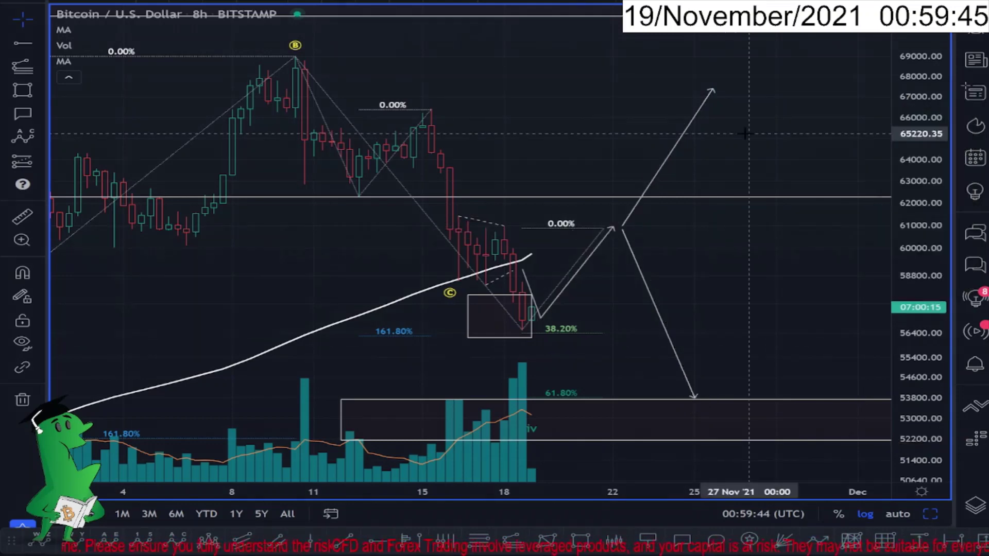
Step: Hide the moving averages on the 8-hour chart and show them again
{"action": "scroll", "coordinate": [747, 128], "scroll_direction": "down", "scroll_amount": 3}
{"action": "mouse_move", "coordinate": [83, 34]}
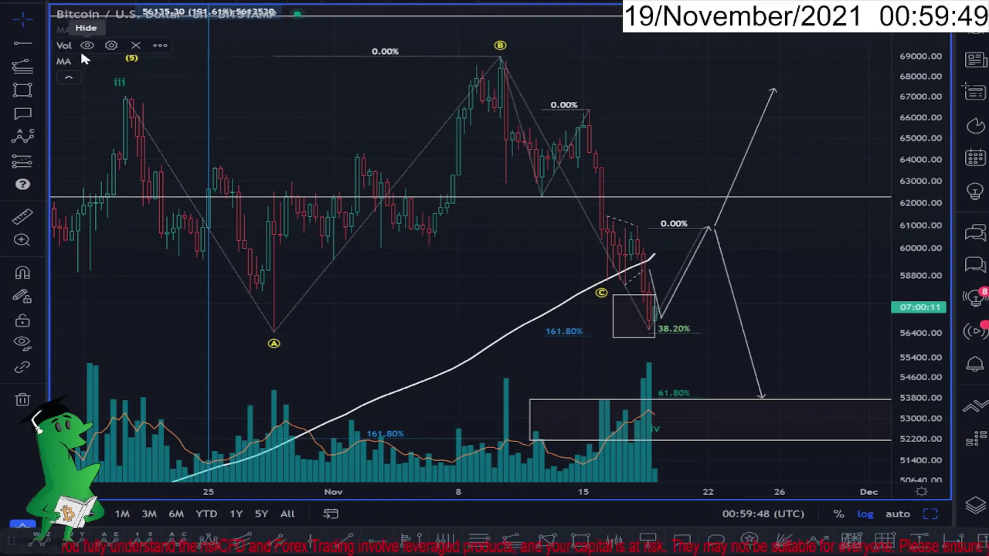
{"action": "left_click", "coordinate": [85, 61]}
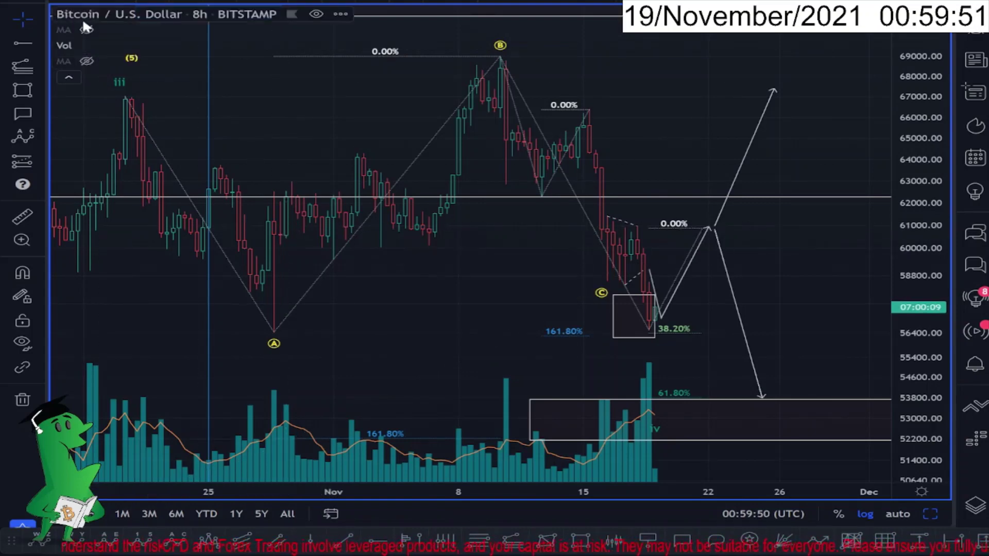
{"action": "left_click", "coordinate": [88, 62]}
{"action": "left_click", "coordinate": [88, 62]}
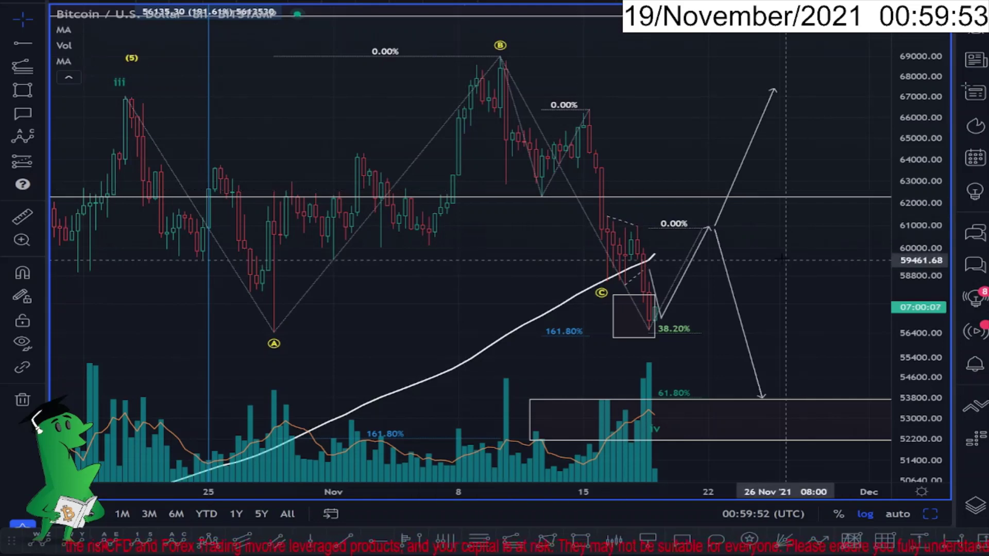
Step: Sketch the path from B through the projected rebound to the lower target box plus an upward stroke, and clear it and close the pen
{"action": "scroll", "coordinate": [644, 263], "scroll_direction": "up", "scroll_amount": 3}
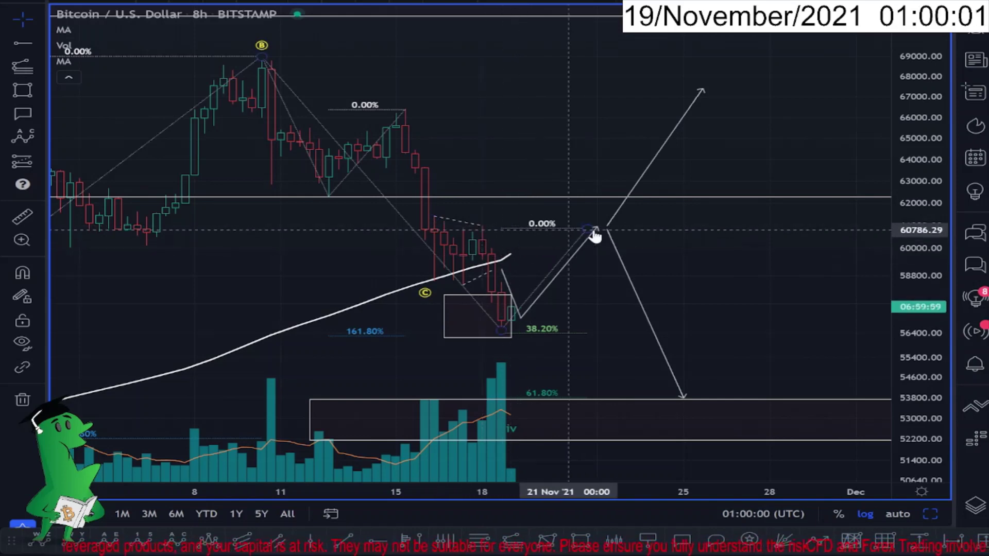
{"action": "scroll", "coordinate": [507, 263], "scroll_direction": "down", "scroll_amount": 2}
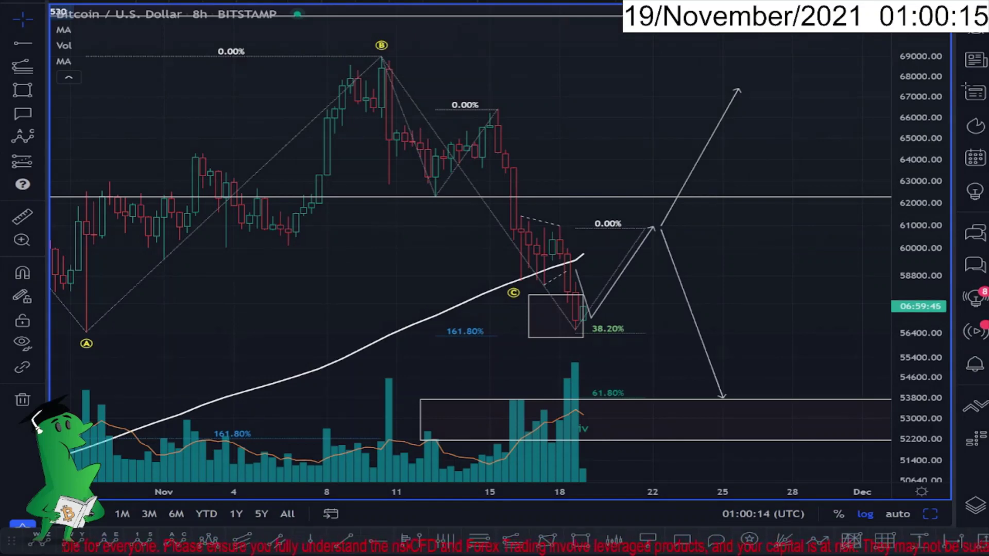
{"action": "left_click_drag", "start_coordinate": [988, 33], "coordinate": [933, 34]}
{"action": "mouse_move", "coordinate": [382, 71]}
{"action": "left_mouse_down"}
{"action": "mouse_move", "coordinate": [425, 203]}
{"action": "mouse_move", "coordinate": [486, 114]}
{"action": "mouse_move", "coordinate": [605, 332]}
{"action": "mouse_move", "coordinate": [645, 227]}
{"action": "mouse_move", "coordinate": [710, 252]}
{"action": "mouse_move", "coordinate": [773, 407]}
{"action": "left_mouse_up"}
{"action": "mouse_move", "coordinate": [729, 369]}
{"action": "left_mouse_down"}
{"action": "mouse_move", "coordinate": [769, 402]}
{"action": "mouse_move", "coordinate": [786, 374]}
{"action": "left_mouse_up"}
{"action": "mouse_move", "coordinate": [819, 409]}
{"action": "left_mouse_down"}
{"action": "mouse_move", "coordinate": [711, 403]}
{"action": "mouse_move", "coordinate": [870, 419]}
{"action": "mouse_move", "coordinate": [840, 353]}
{"action": "mouse_move", "coordinate": [825, 255]}
{"action": "left_mouse_up"}
{"action": "left_click", "coordinate": [943, 220]}
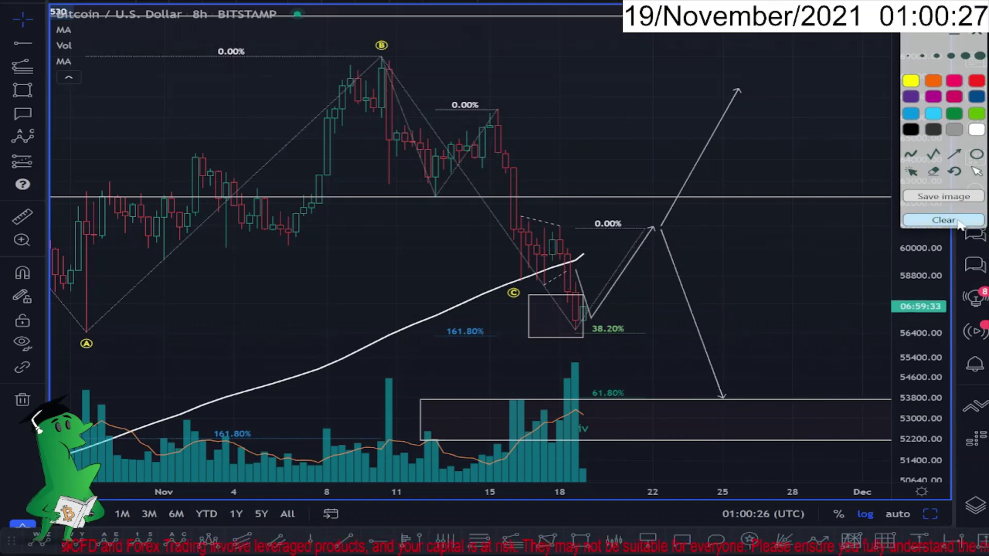
{"action": "left_click", "coordinate": [984, 34]}
Step: Review the 8-hour wave structure from late September through the projected paths and both target boxes
{"action": "scroll", "coordinate": [422, 199], "scroll_direction": "down", "scroll_amount": 9}
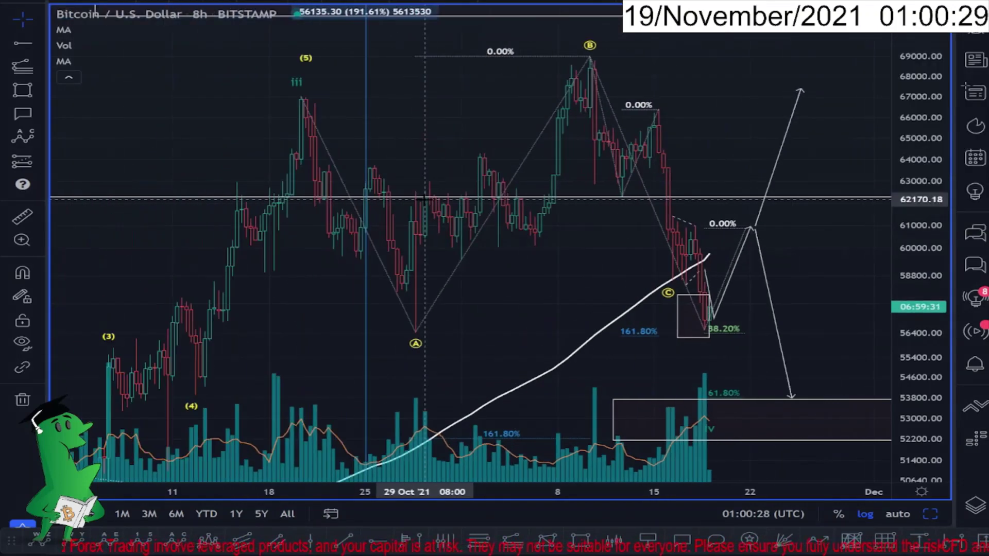
{"action": "left_click_drag", "start_coordinate": [913, 117], "coordinate": [913, 261]}
{"action": "left_click_drag", "start_coordinate": [338, 157], "coordinate": [253, 130]}
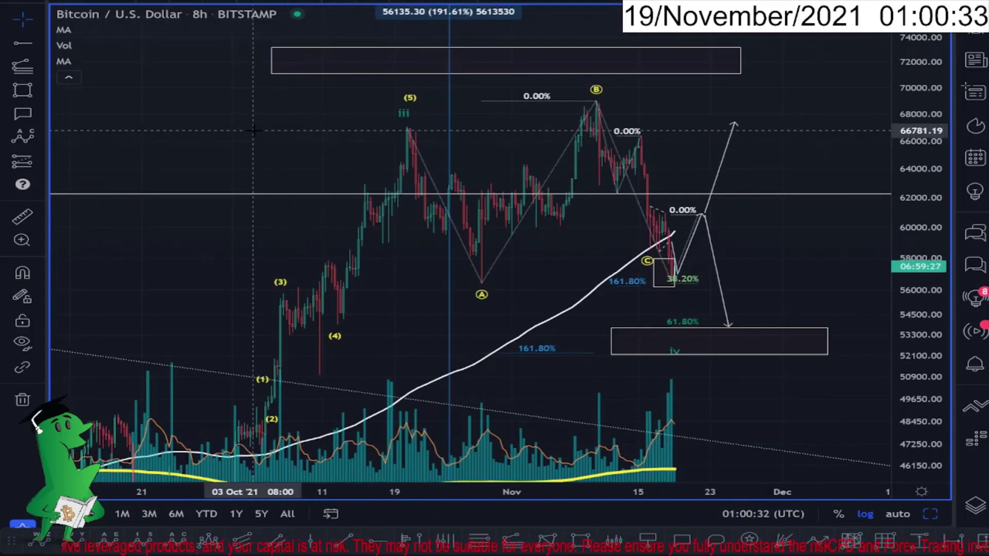